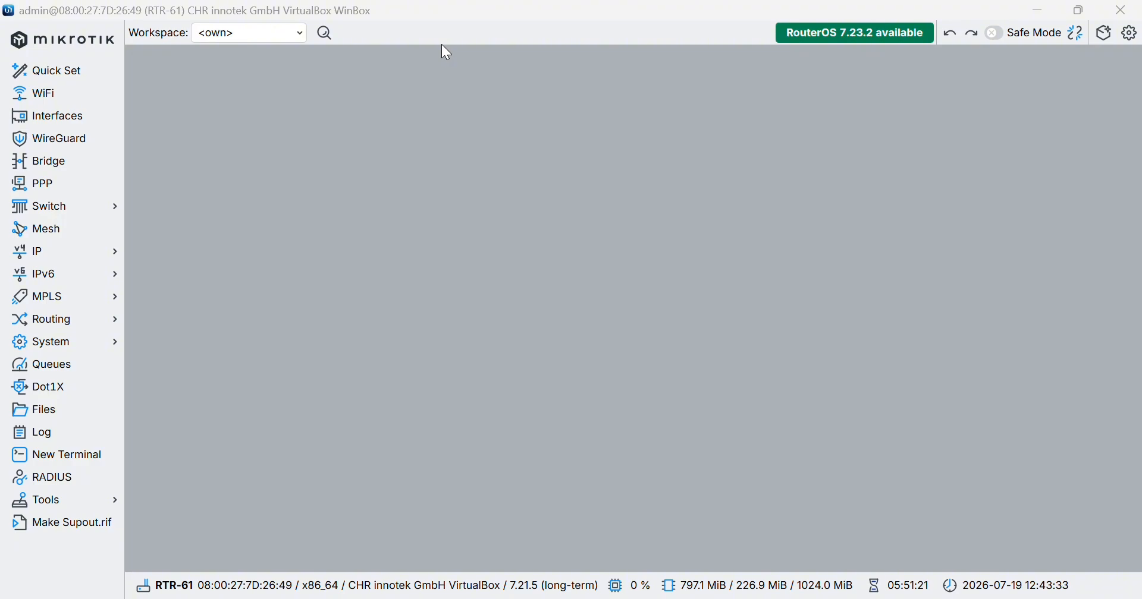
# - Review the router's interface list and the general settings of the dhcp61 DHCP server
pyautogui.click(84, 115)
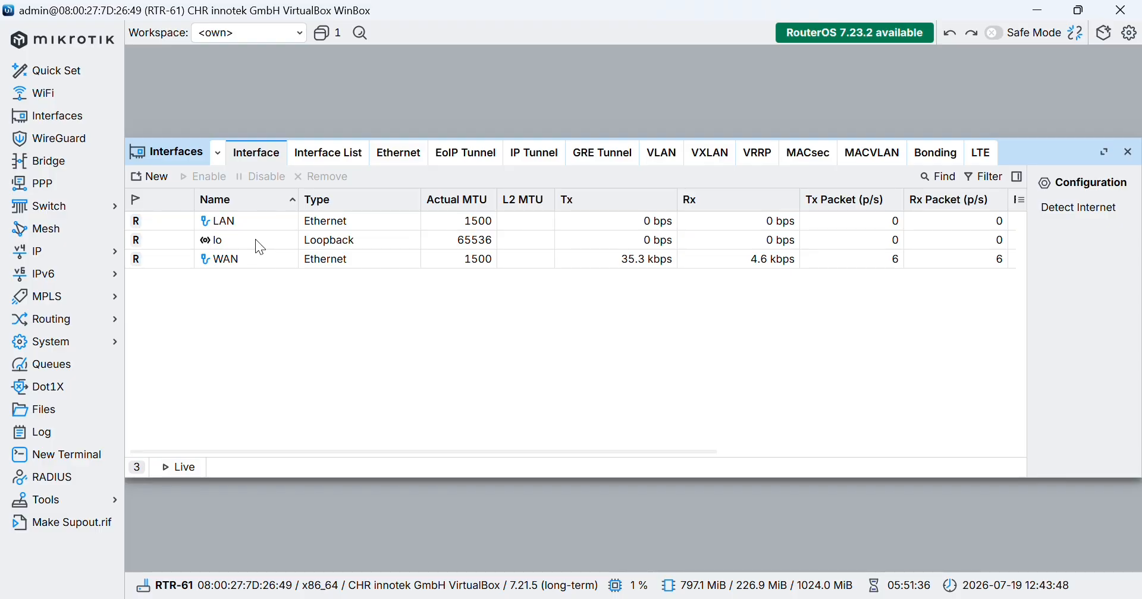
pyautogui.click(1128, 153)
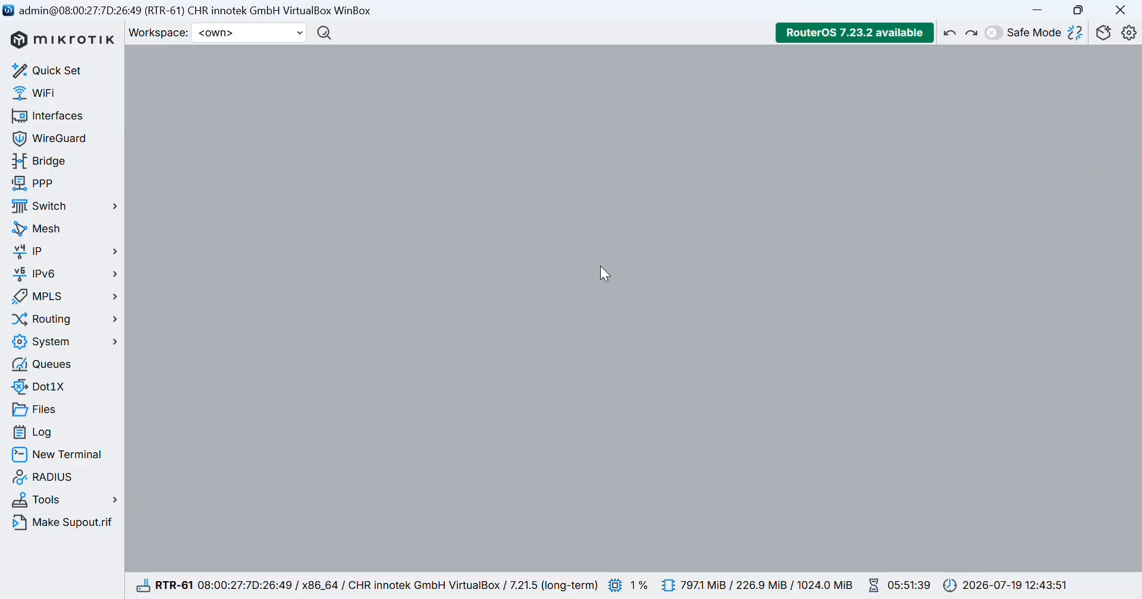
pyautogui.click(72, 259)
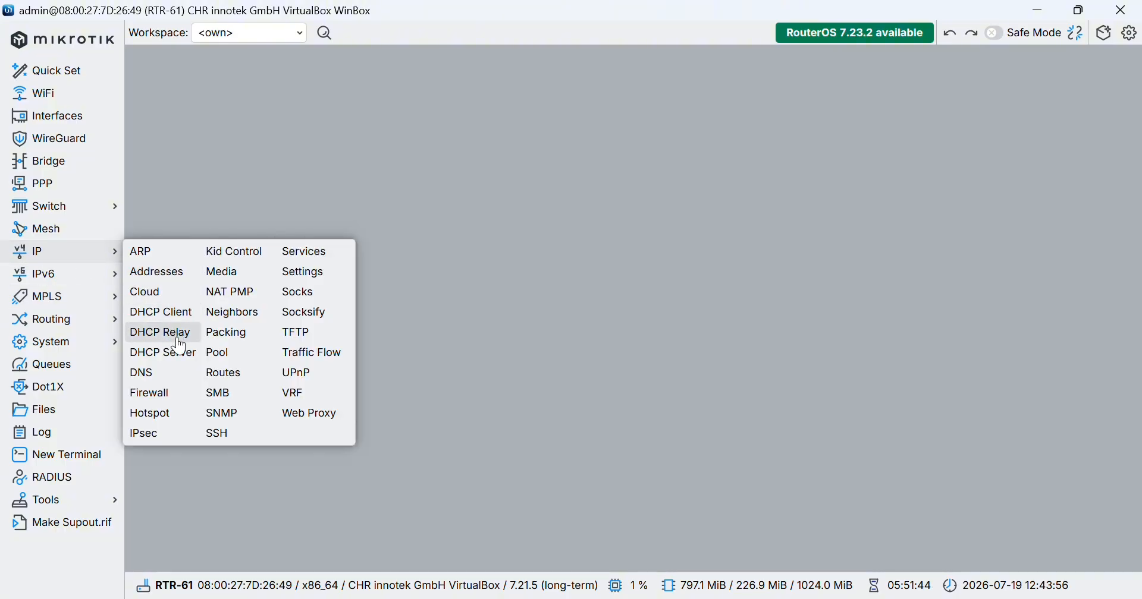
pyautogui.click(180, 357)
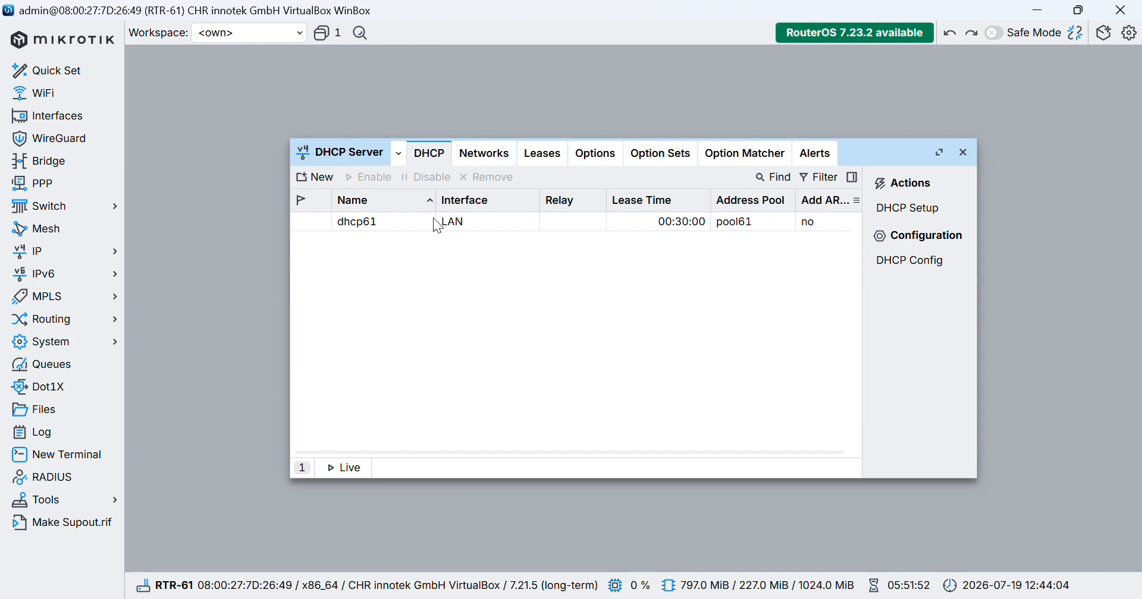
pyautogui.doubleClick(410, 220)
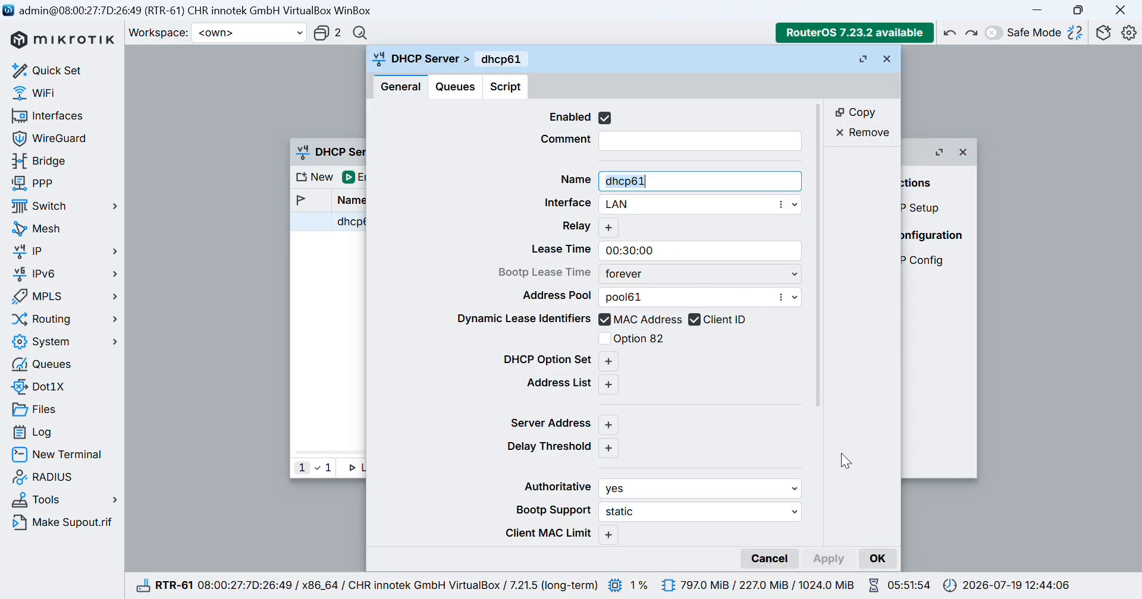
pyautogui.click(878, 558)
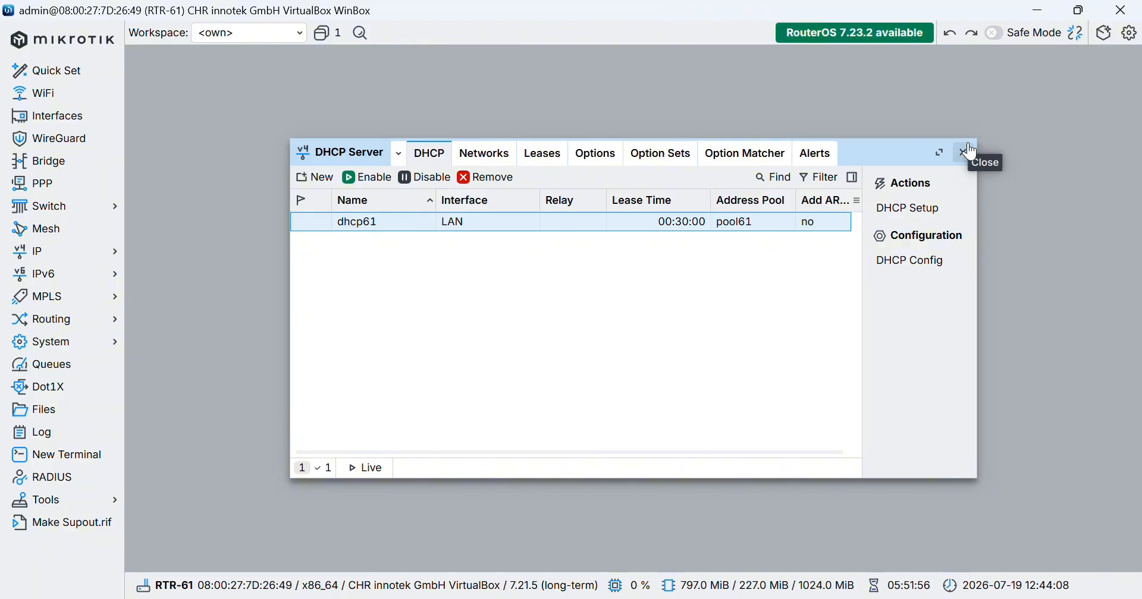
pyautogui.click(964, 153)
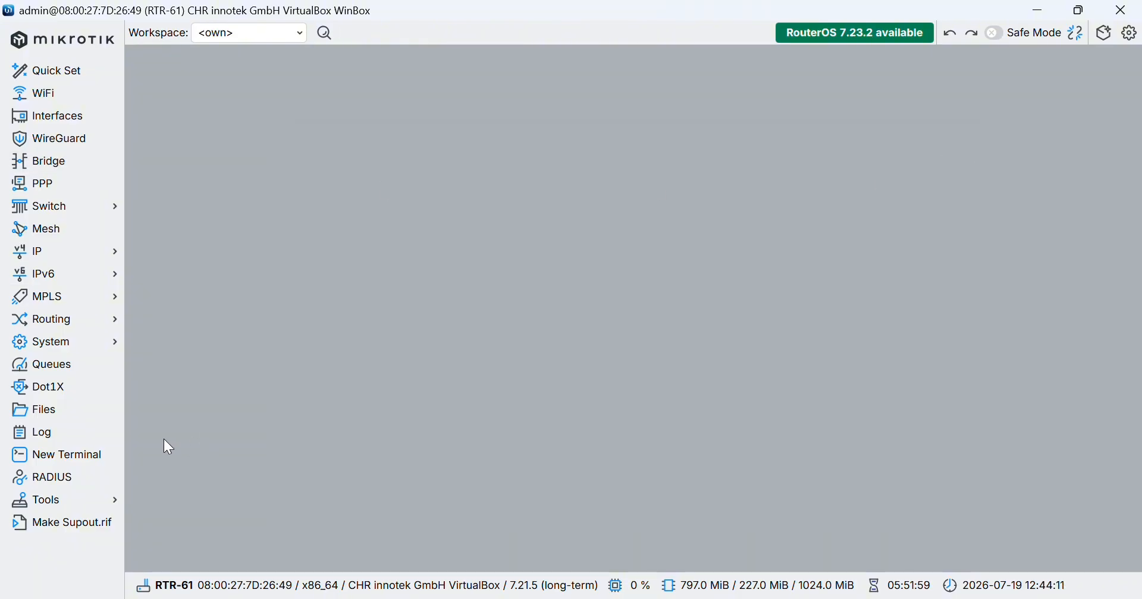
# - Check the router's DNS settings, and inspect the srcnat firewall rule's general conditions and its action
pyautogui.click(95, 256)
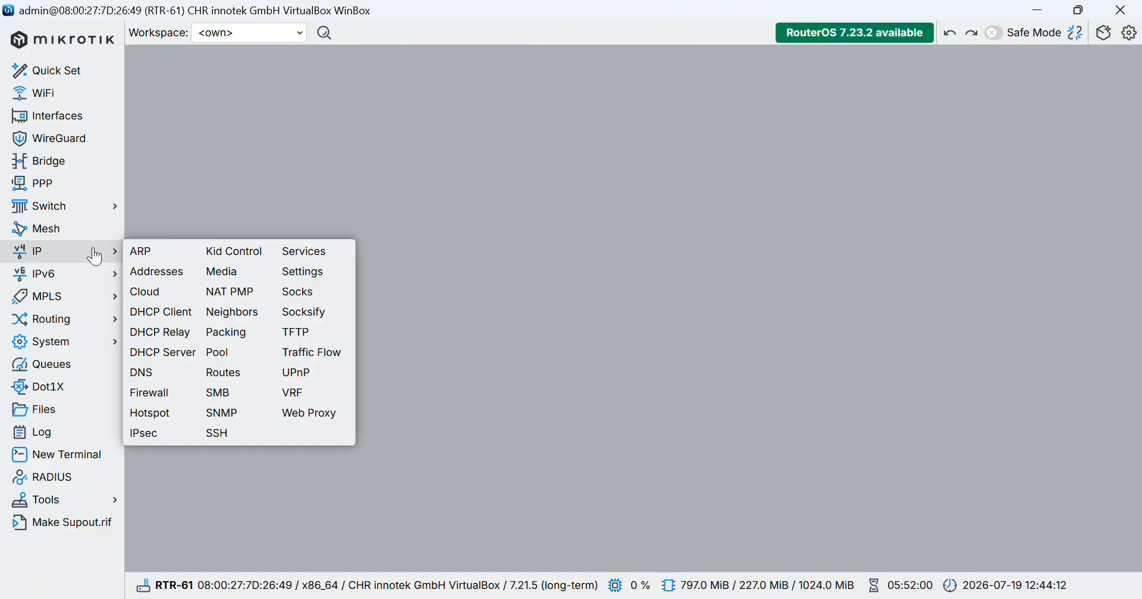
pyautogui.click(183, 375)
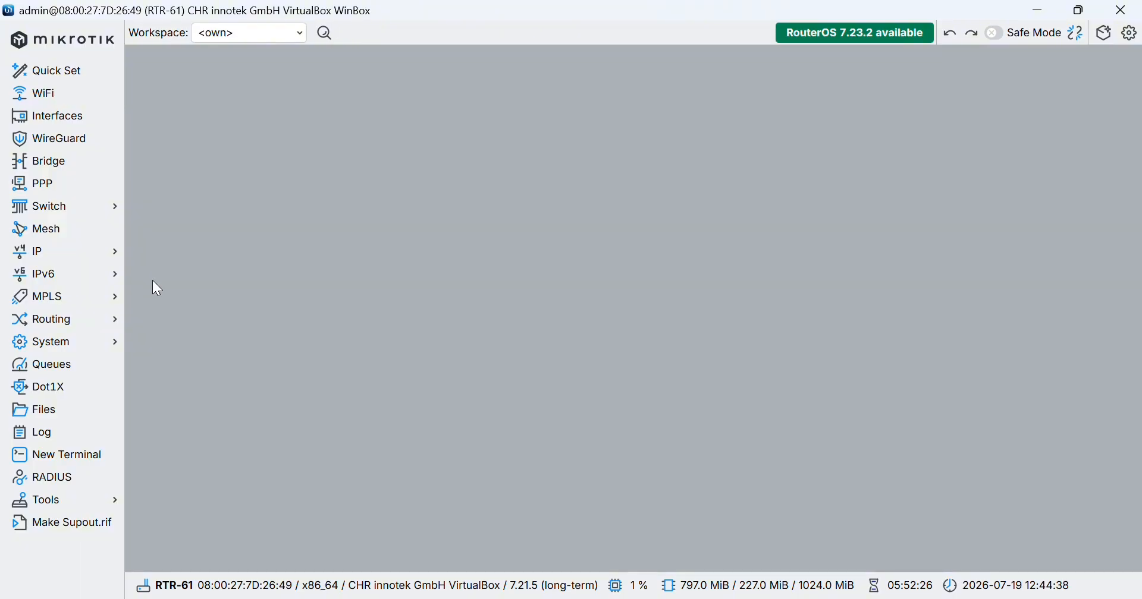
pyautogui.click(71, 255)
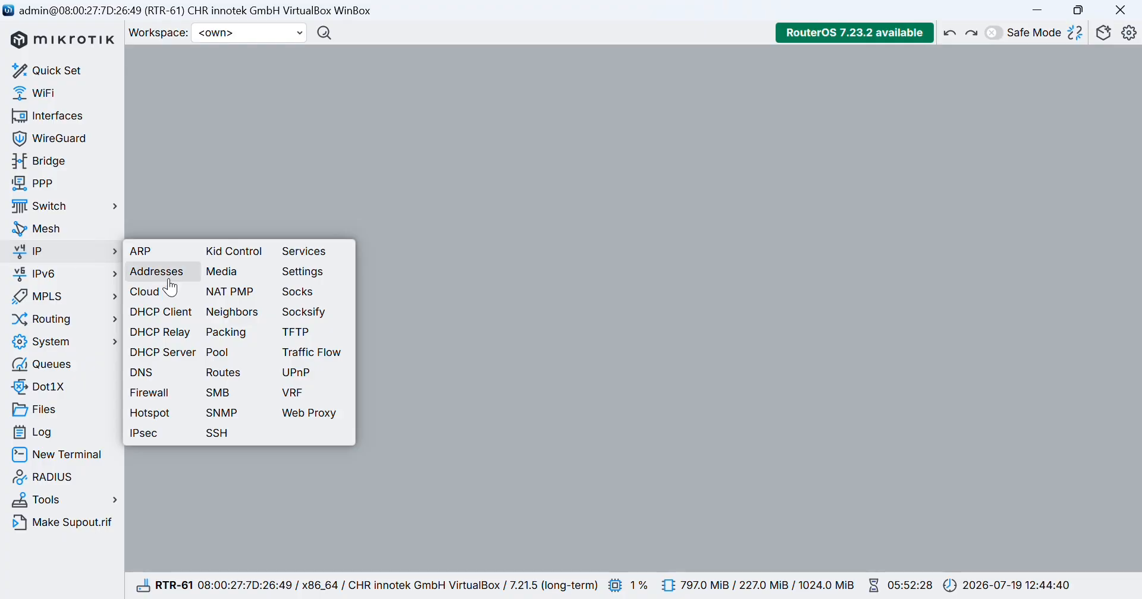
pyautogui.click(166, 398)
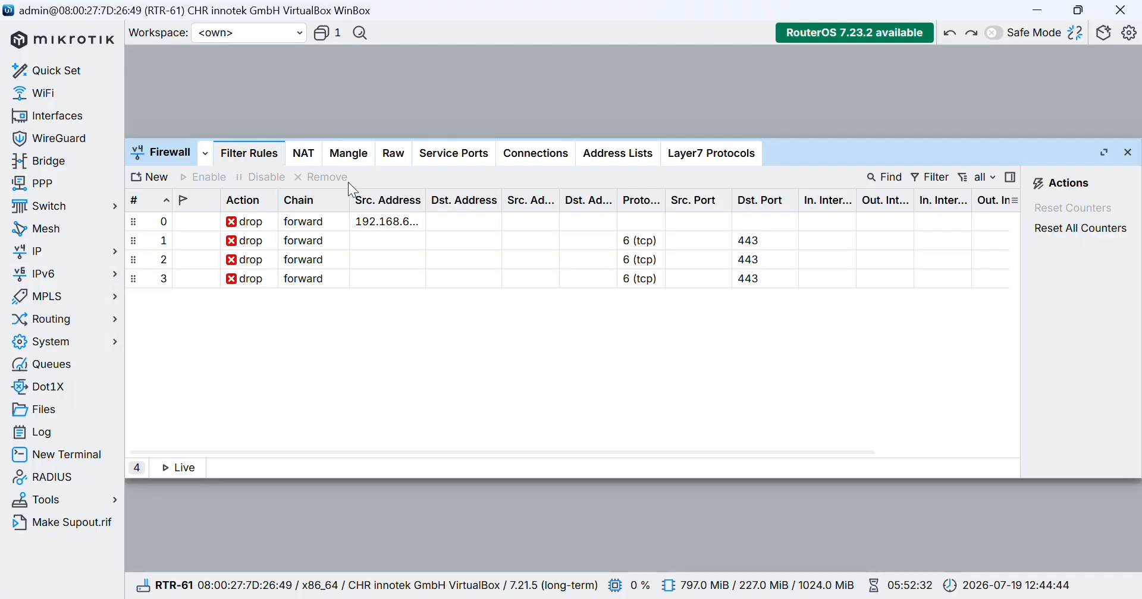
pyautogui.click(316, 157)
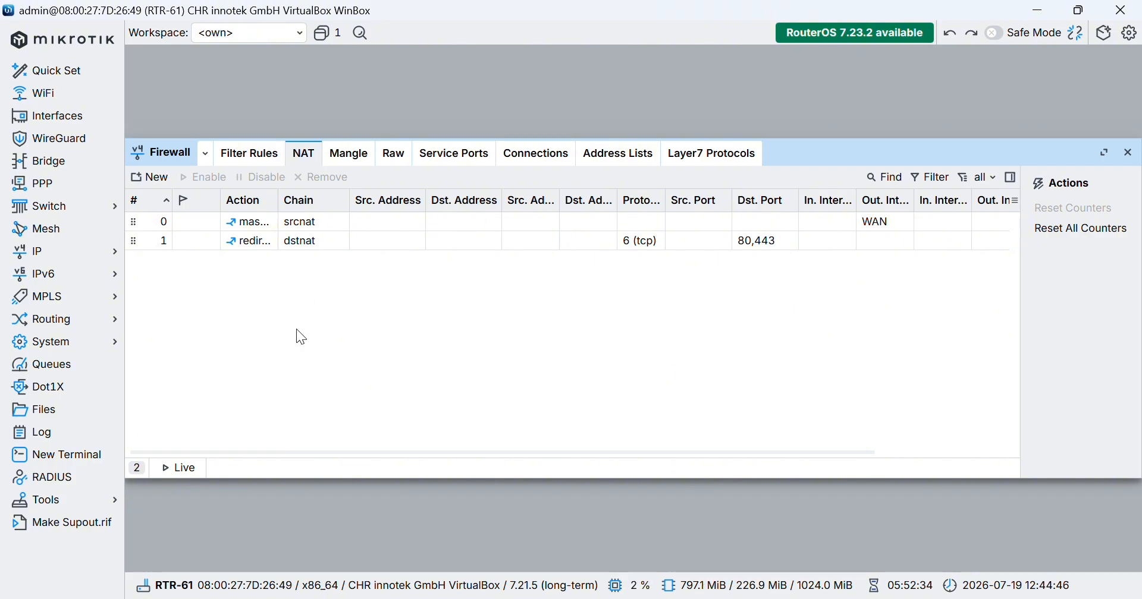
pyautogui.click(278, 232)
pyautogui.doubleClick(278, 230)
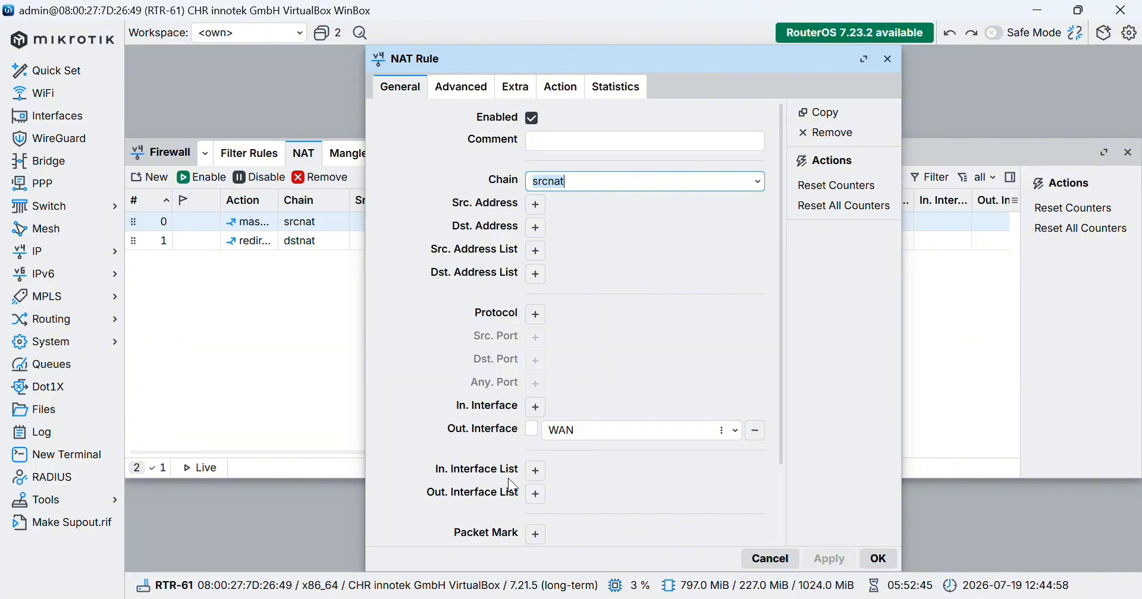
pyautogui.click(560, 87)
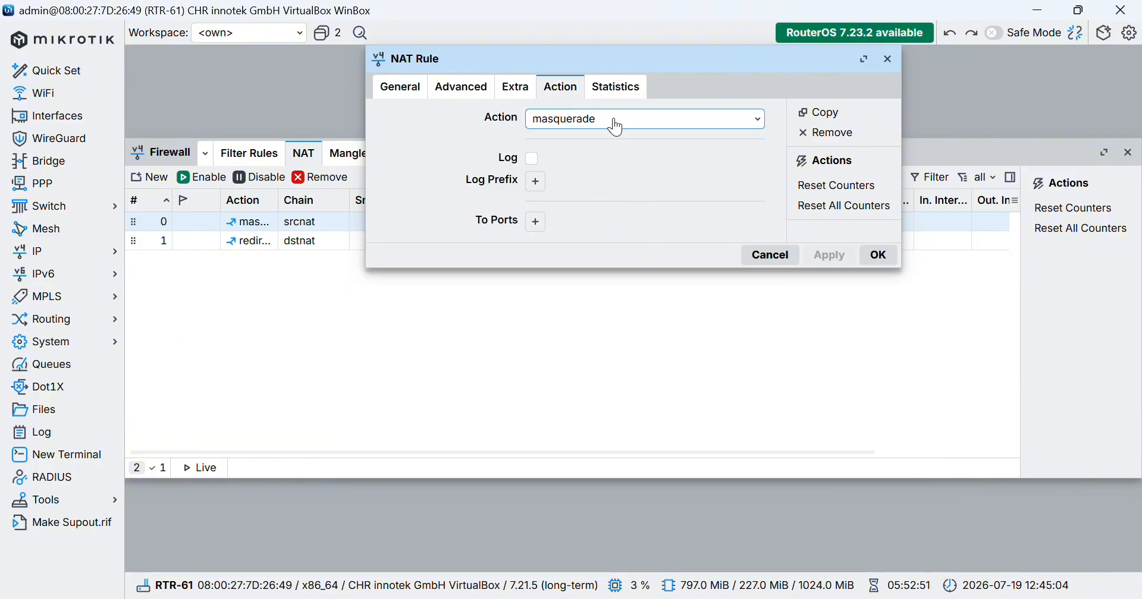
pyautogui.click(878, 255)
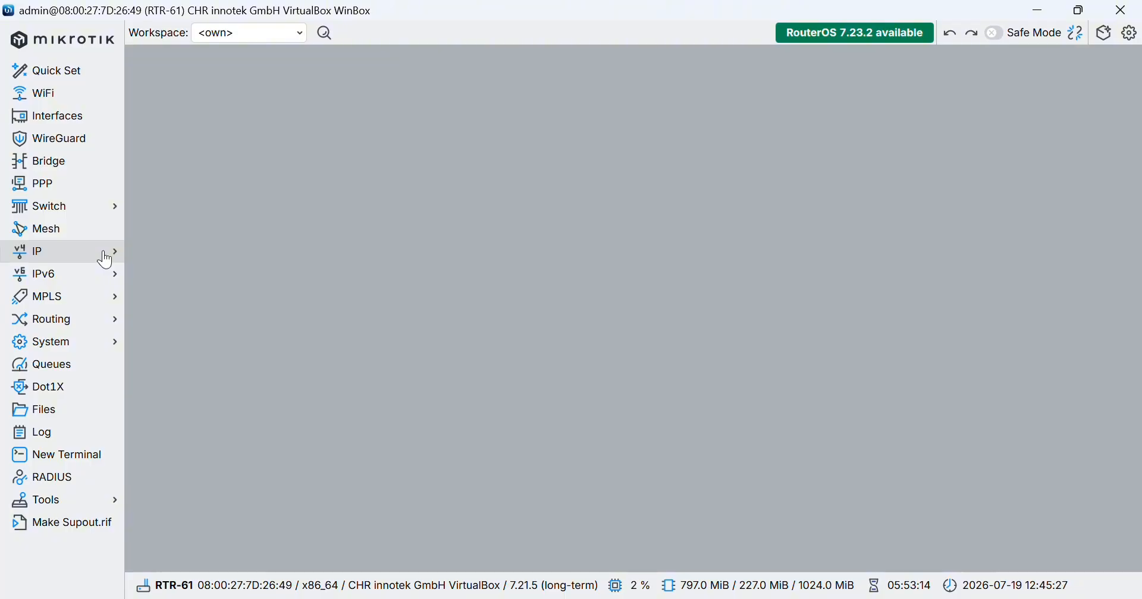
# - Inspect the TLS host and the action of firewall filter rule 1 for TCP port 443
pyautogui.click(105, 260)
pyautogui.click(162, 393)
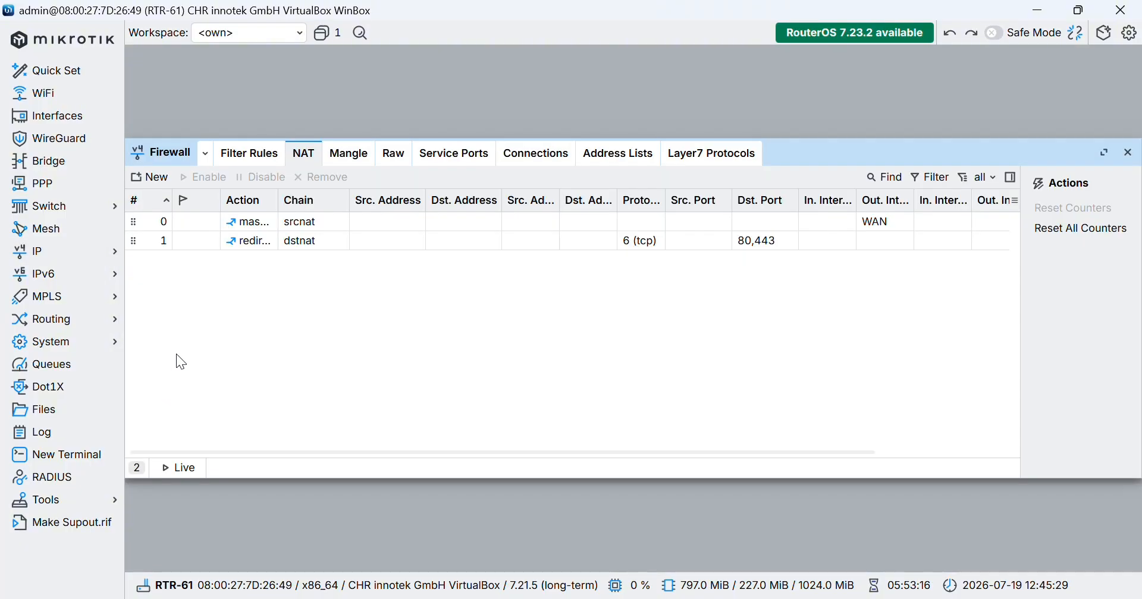
pyautogui.click(240, 154)
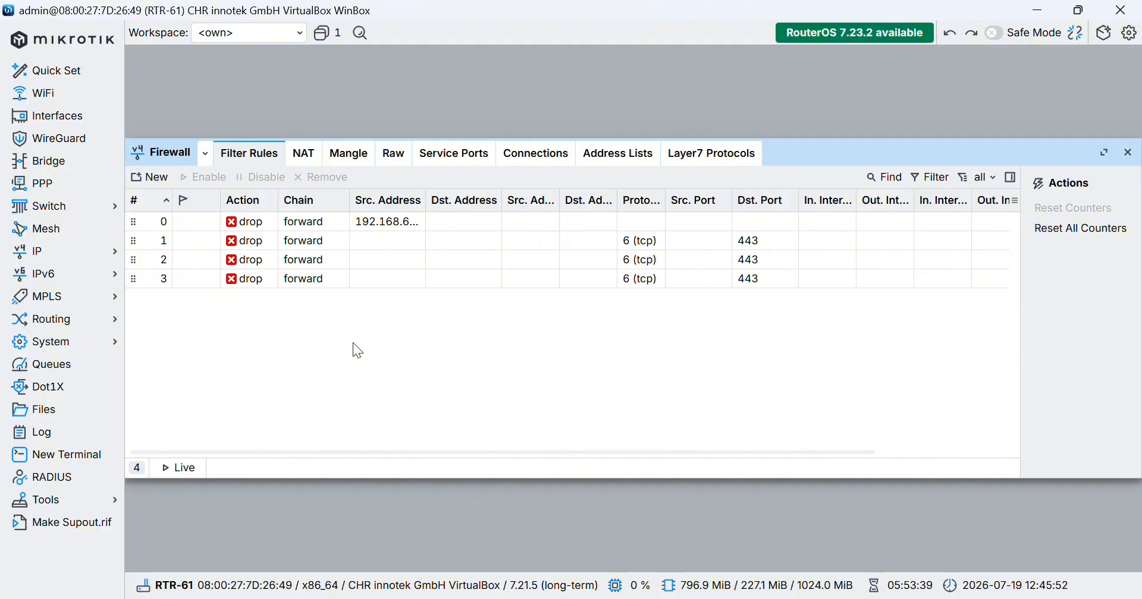
pyautogui.doubleClick(255, 240)
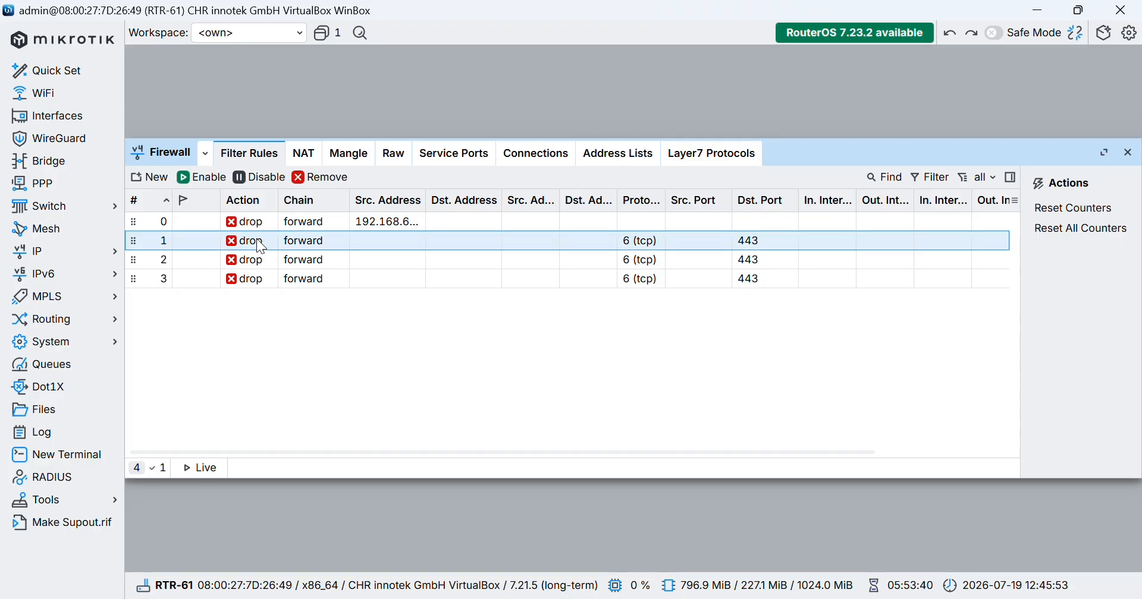
pyautogui.scroll(-3, 623, 388)
pyautogui.click(470, 88)
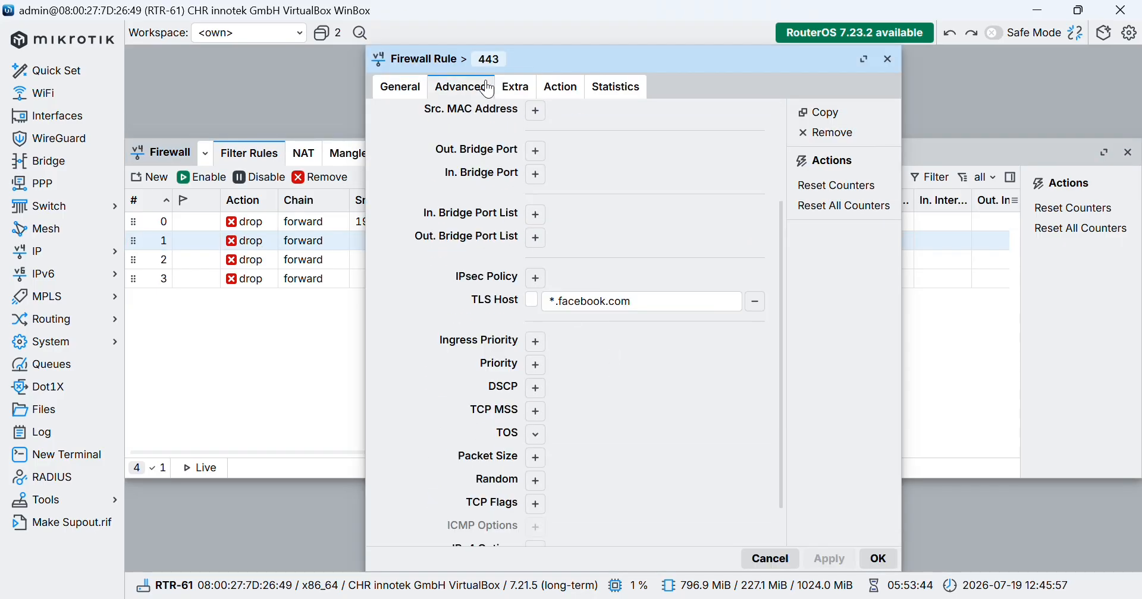
pyautogui.click(552, 89)
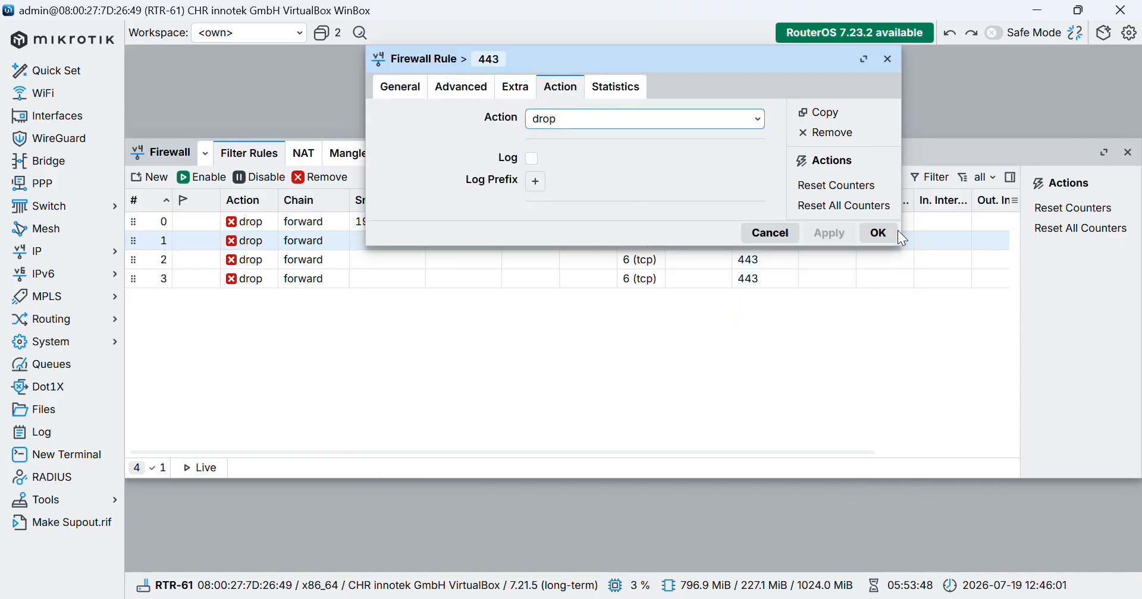
pyautogui.click(878, 232)
# - Inspect the TLS host and the action of firewall filter rule 2
pyautogui.click(256, 261)
pyautogui.doubleClick(255, 261)
pyautogui.click(399, 250)
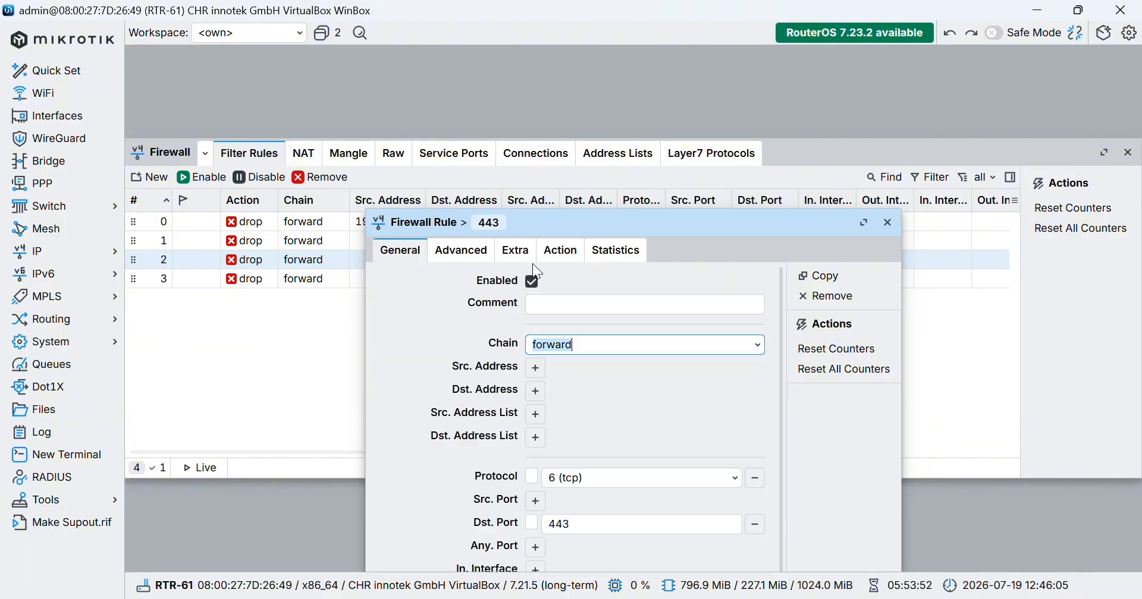
pyautogui.click(466, 253)
pyautogui.click(515, 251)
pyautogui.click(467, 251)
pyautogui.scroll(-3, 617, 400)
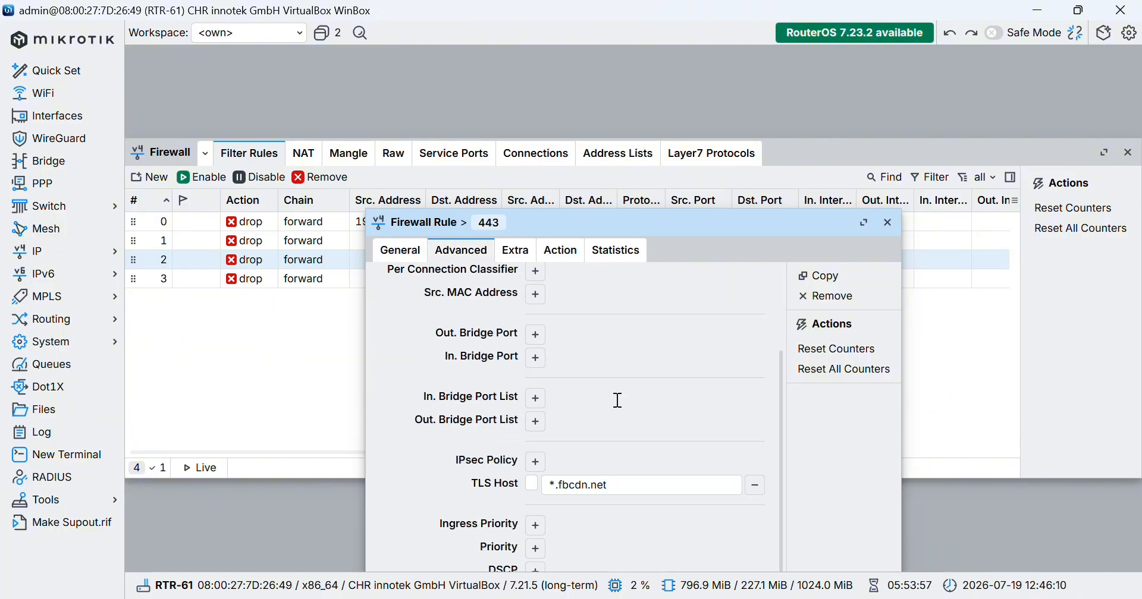
pyautogui.click(563, 251)
pyautogui.click(878, 397)
# - Inspect the TLS host and the action of firewall filter rule 3
pyautogui.click(246, 279)
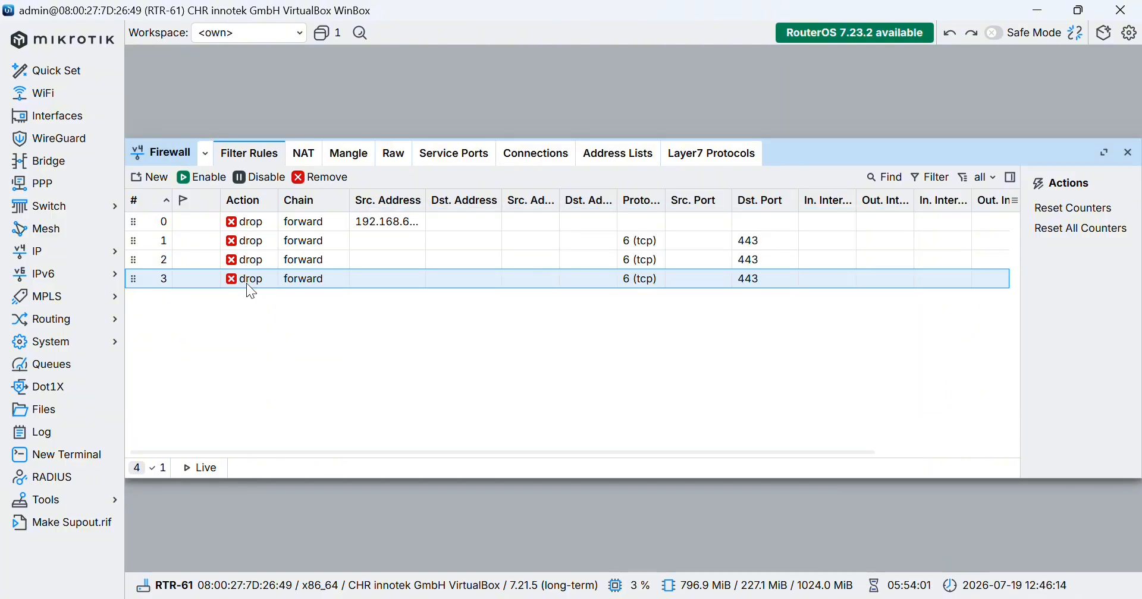
pyautogui.doubleClick(246, 280)
pyautogui.click(404, 252)
pyautogui.scroll(-3, 569, 381)
pyautogui.click(461, 251)
pyautogui.scroll(-3, 594, 357)
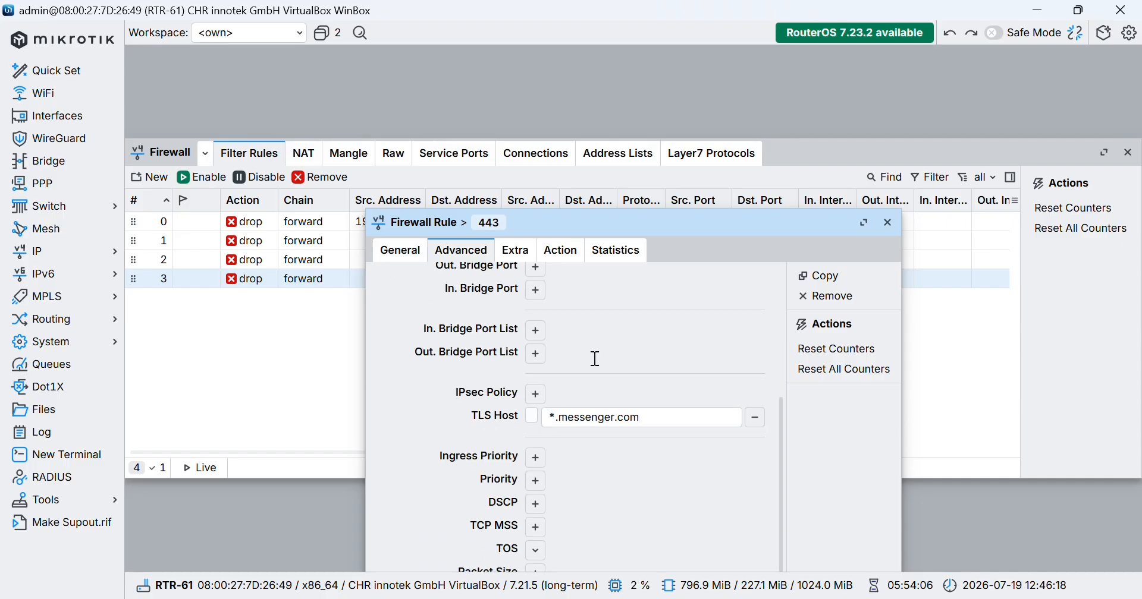
pyautogui.click(560, 250)
pyautogui.click(879, 397)
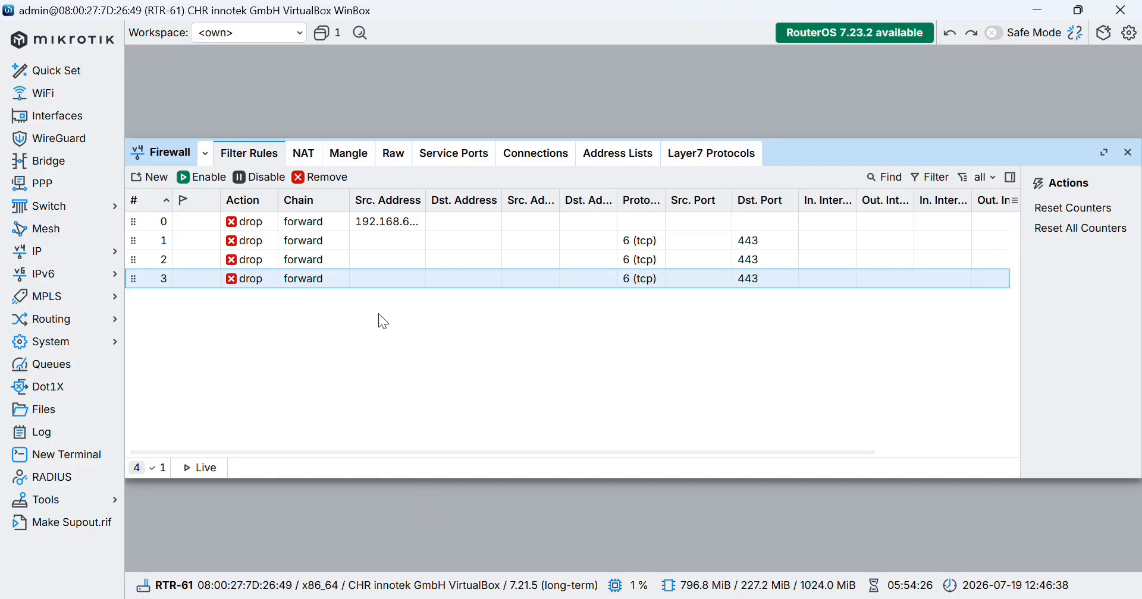
# - Inspect the source address and the action of firewall filter rule 0
pyautogui.doubleClick(244, 221)
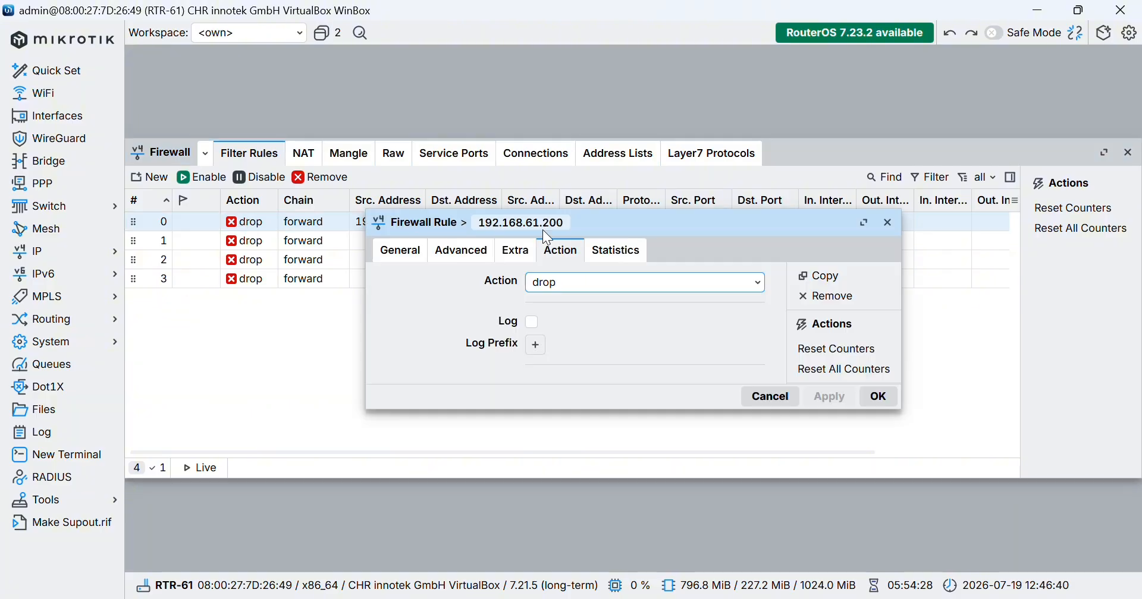
pyautogui.moveTo(649, 216); pyautogui.dragTo(554, 64)
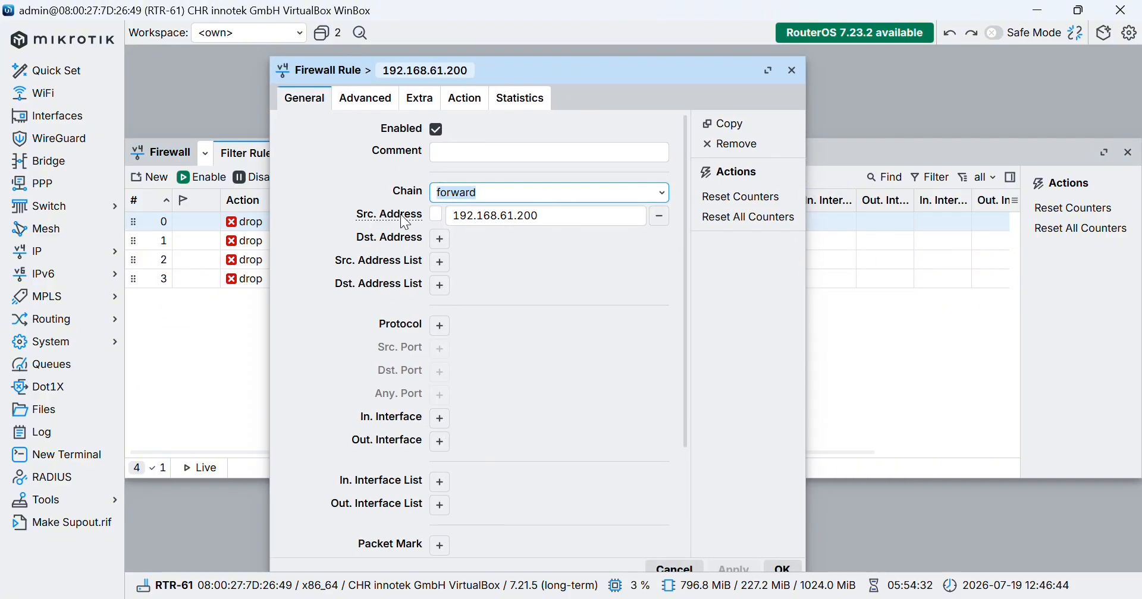
pyautogui.click(464, 98)
pyautogui.click(783, 242)
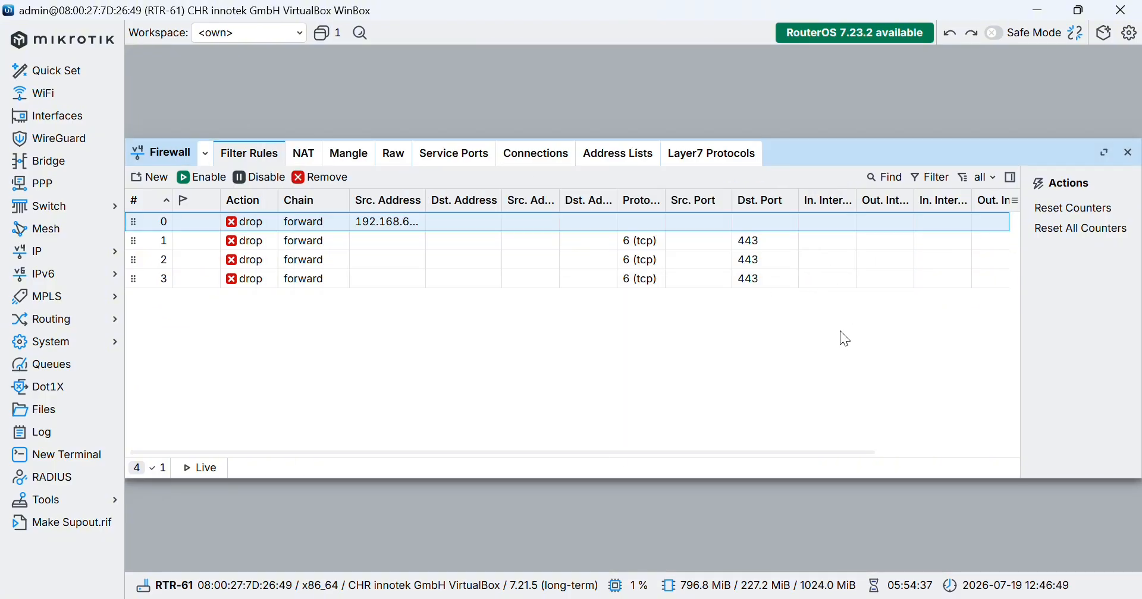
pyautogui.click(392, 391)
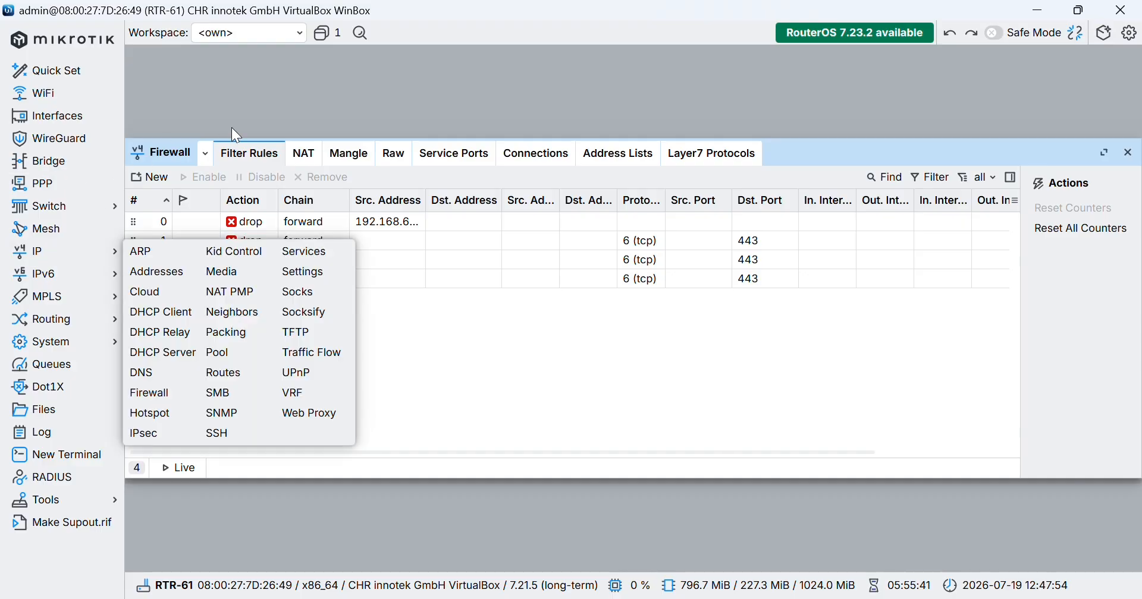
# - Review the general settings of the router's Web Proxy, including its port and cache options
pyautogui.moveTo(83, 257)
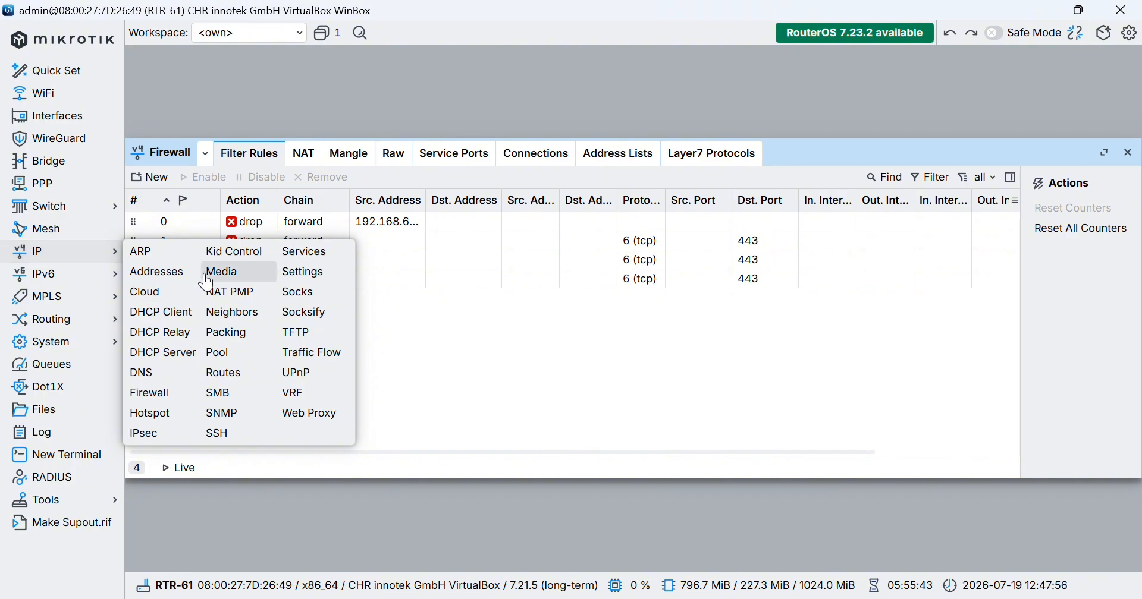
pyautogui.click(324, 426)
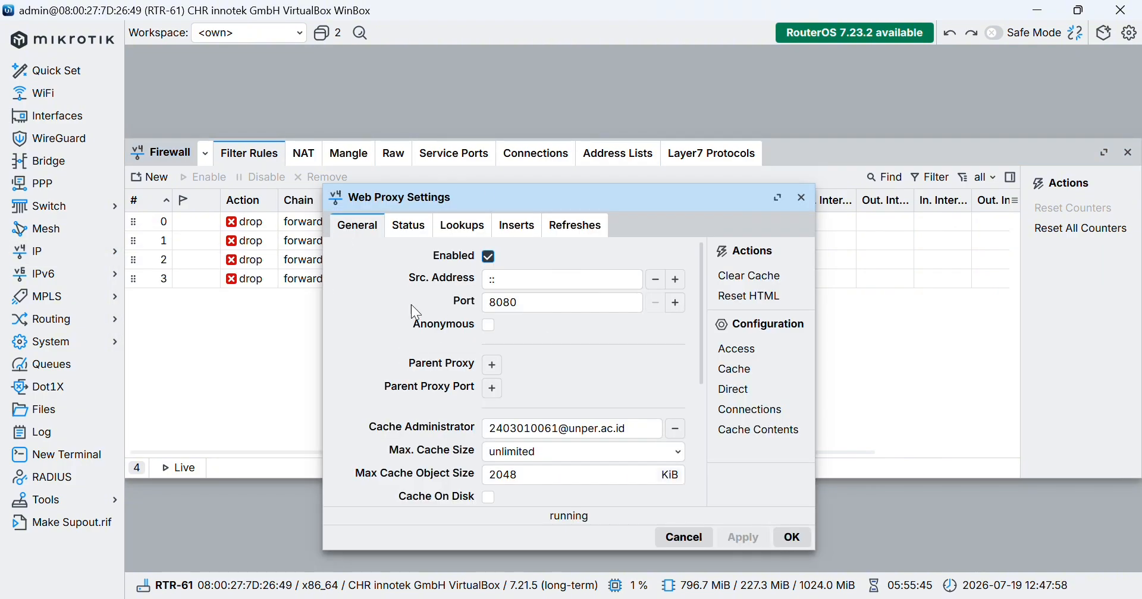
pyautogui.scroll(-2, 404, 309)
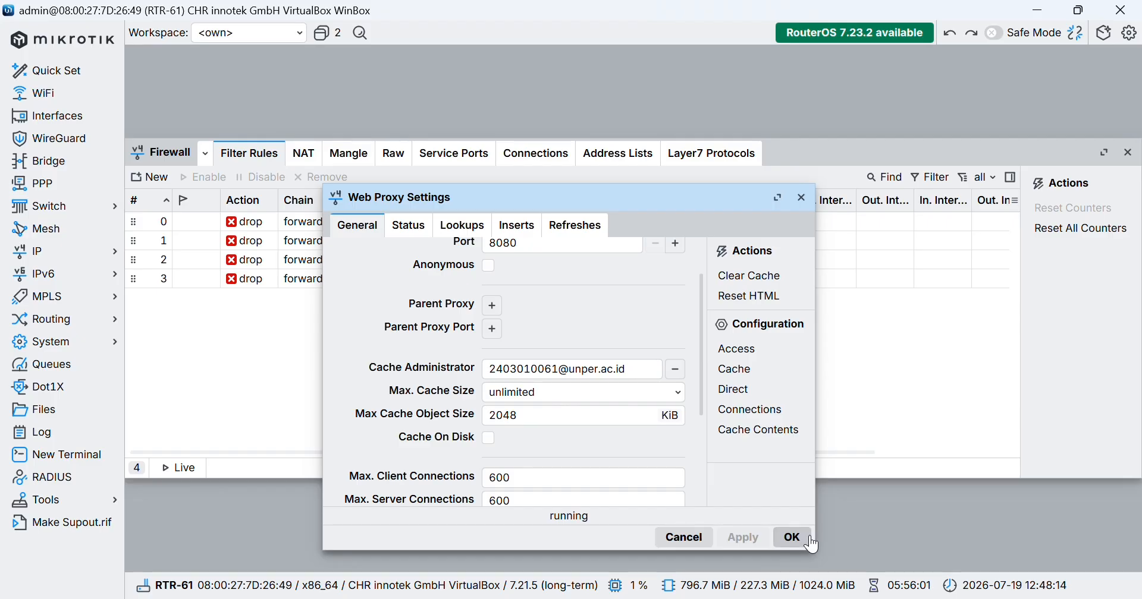
pyautogui.click(792, 538)
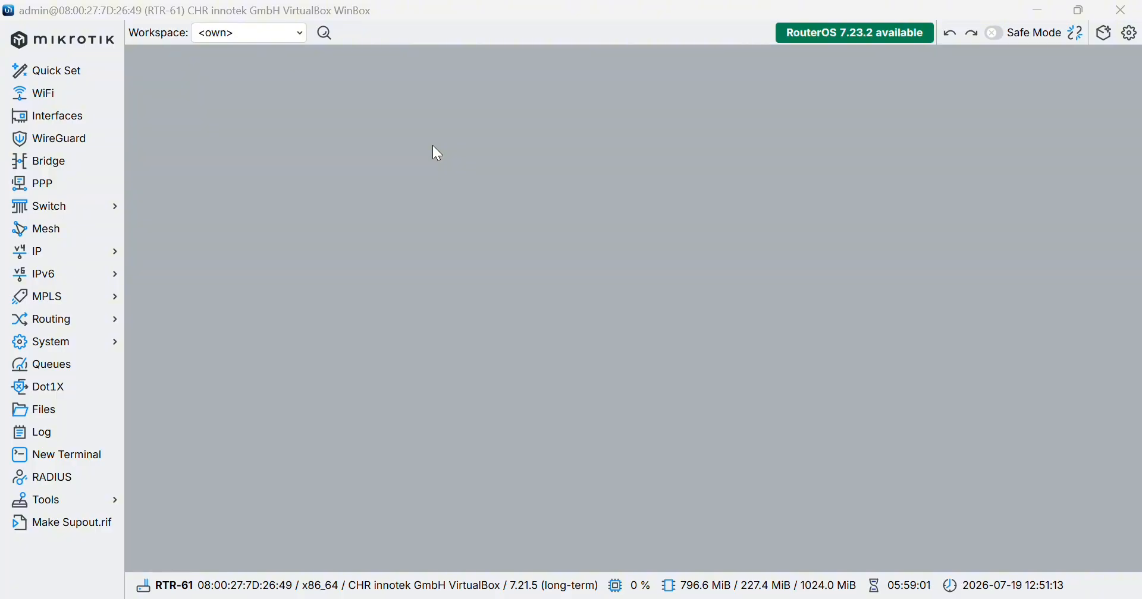
# - Test the router's internet connectivity by running ping google.com in a new terminal
pyautogui.click(84, 459)
pyautogui.write('PI')
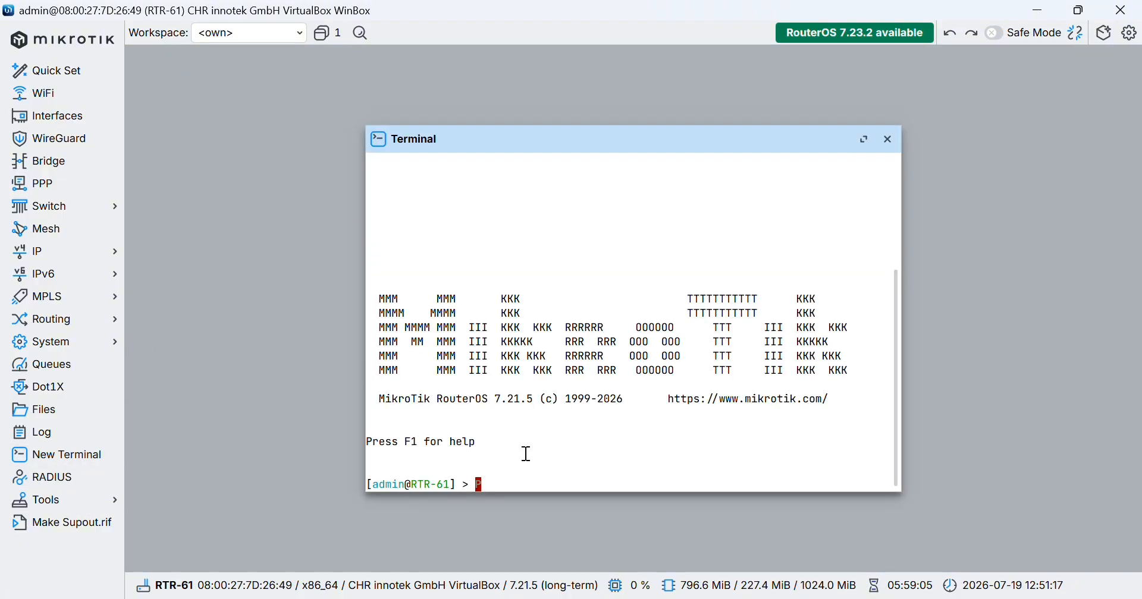
pyautogui.press('BackSpace')
pyautogui.press('BackSpace')
pyautogui.write('ping google.com')
pyautogui.press('Return')
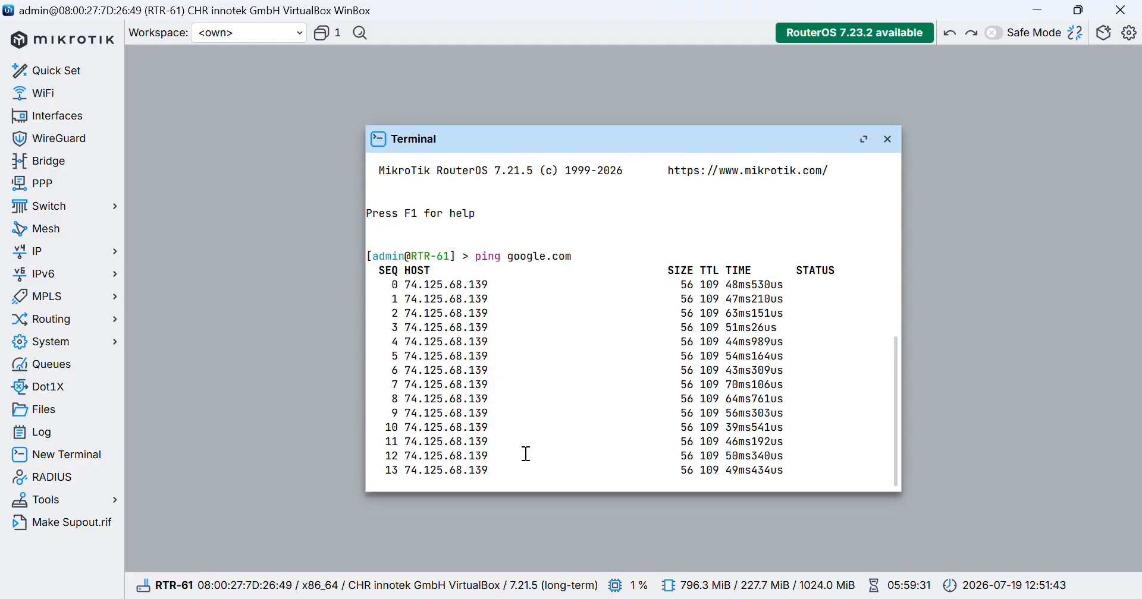
# - Stop the running ping to google.com in the terminal
pyautogui.hotkey('ctrl', 'c')
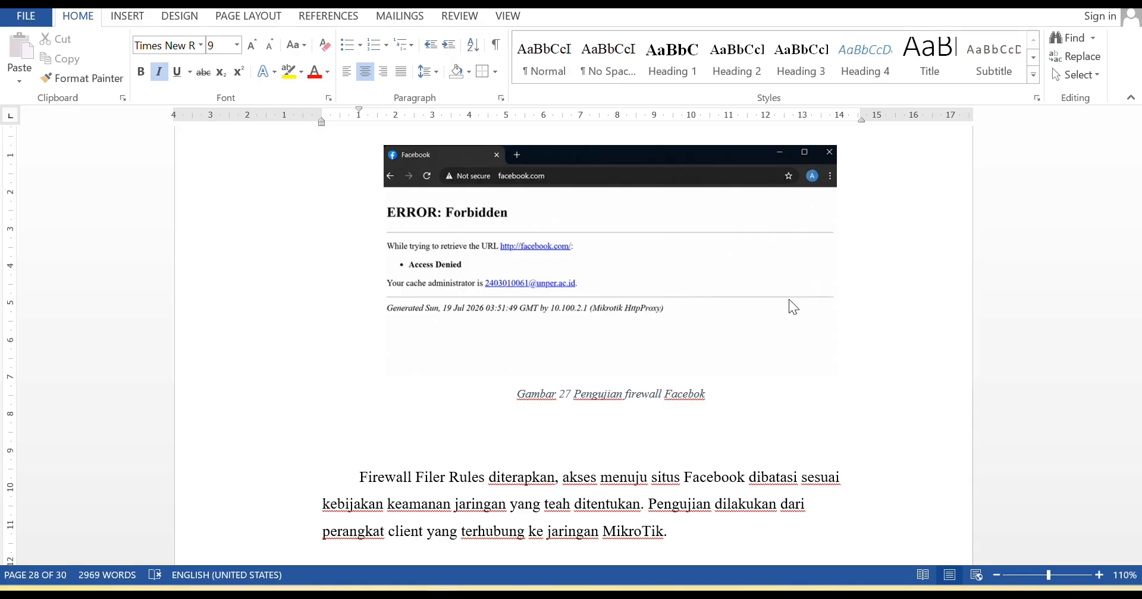
# - Switch to VirtualBox Manager and check the state of the vm and Client virtual machines
pyautogui.moveTo(637, 596)
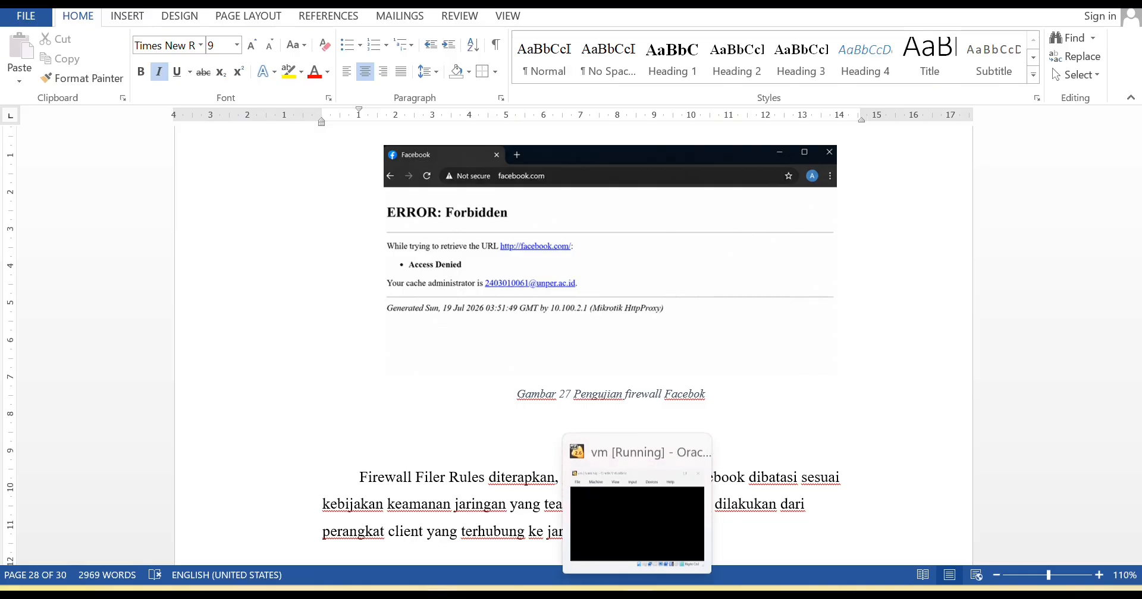
pyautogui.click(596, 597)
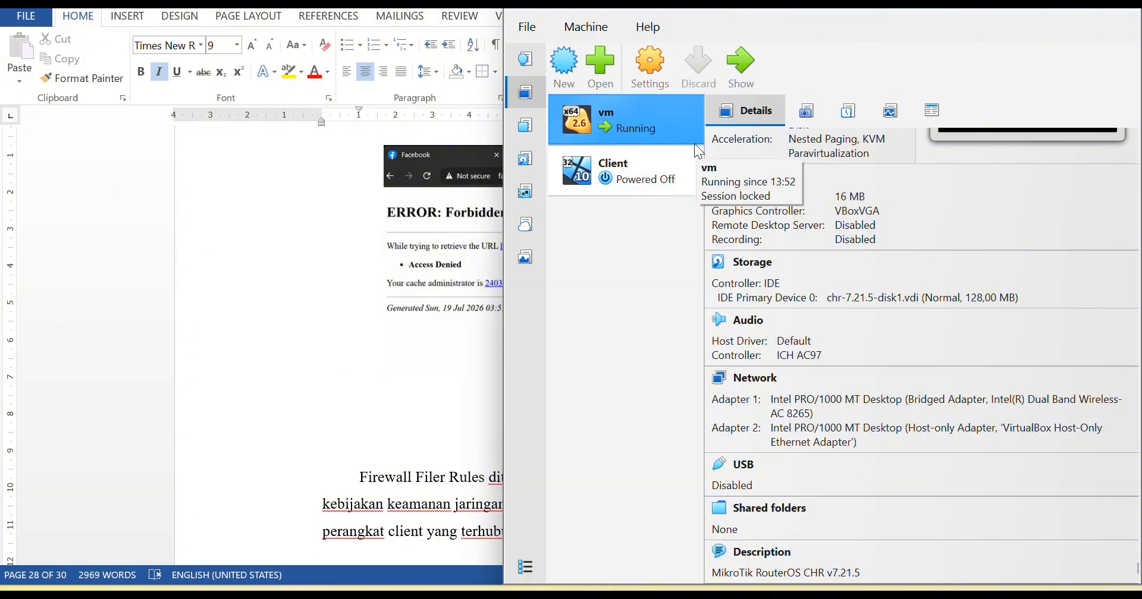
pyautogui.moveTo(598, 594)
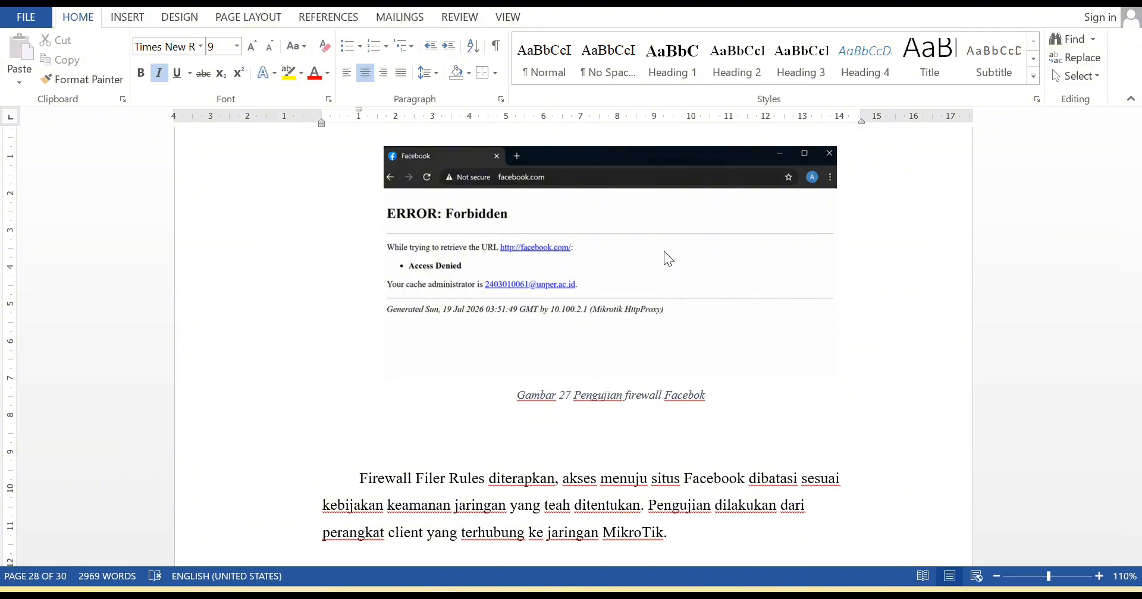
# - Switch to the photo viewer to examine the kremlin.ru access-denied image, and minimize it to return to the Word report
pyautogui.click(856, 597)
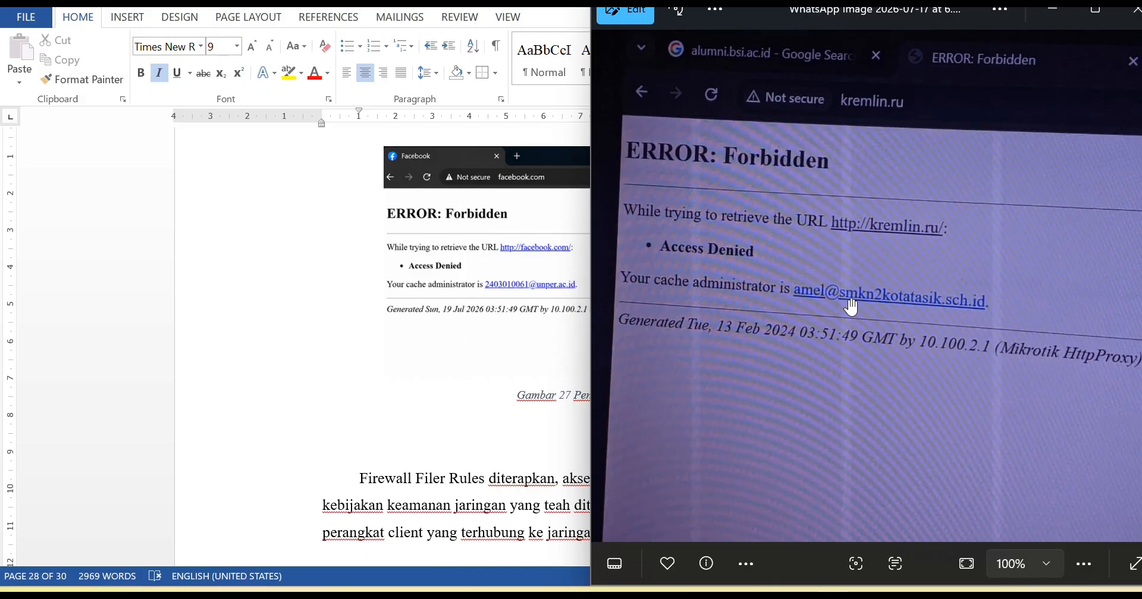
pyautogui.click(1046, 11)
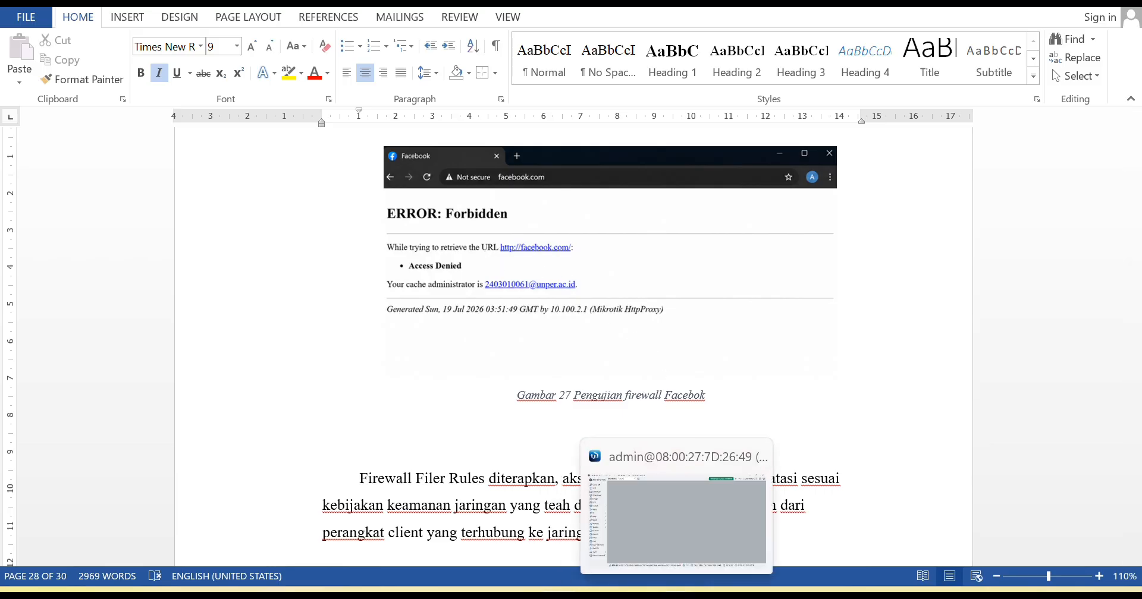
# - Switch to WinBox, review the Web Proxy's general settings including the cache administrator, and return to the Facebook firewall test in the Word report
pyautogui.click(676, 597)
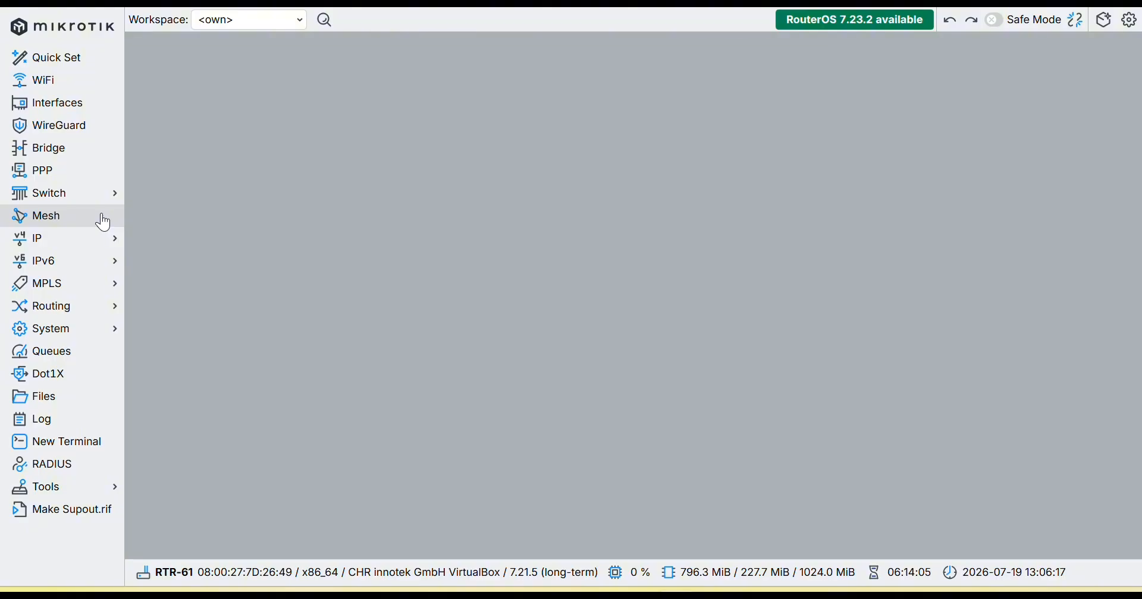
pyautogui.click(109, 236)
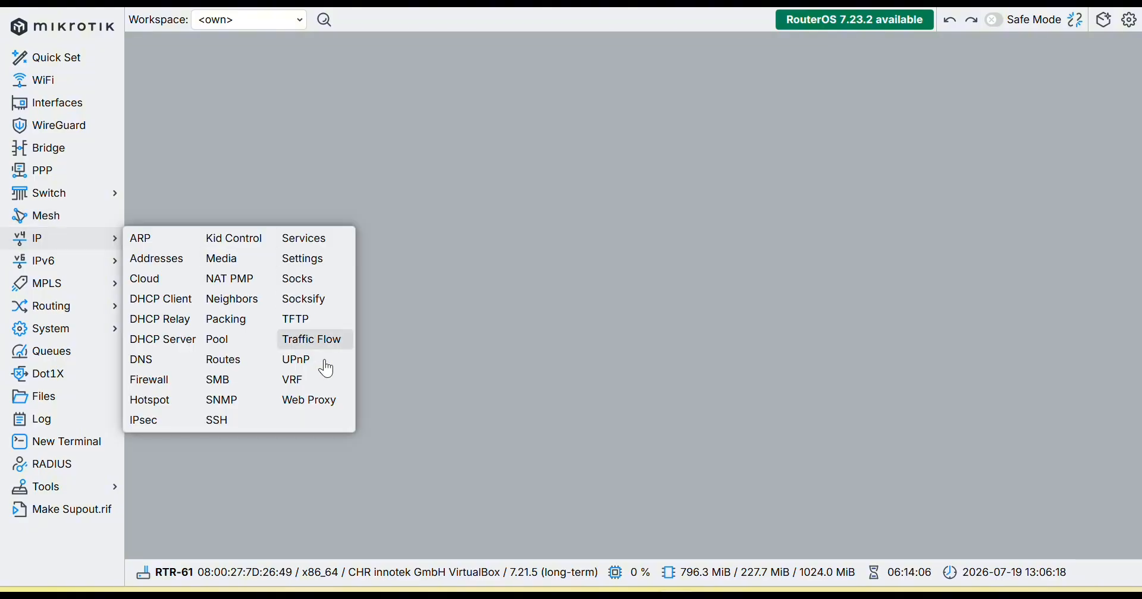
pyautogui.click(331, 399)
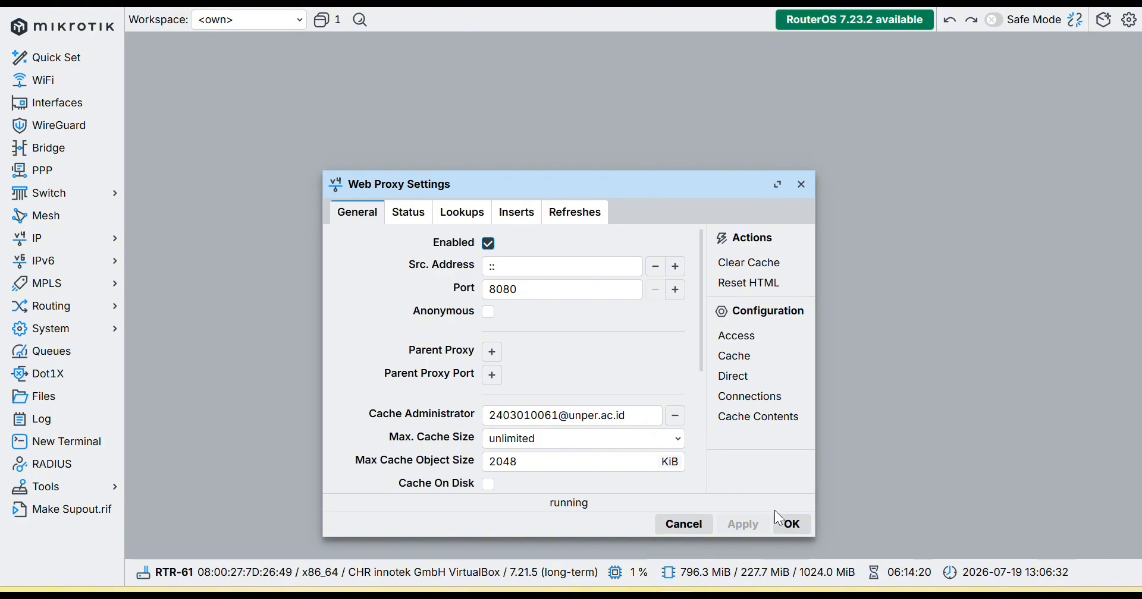
pyautogui.click(793, 525)
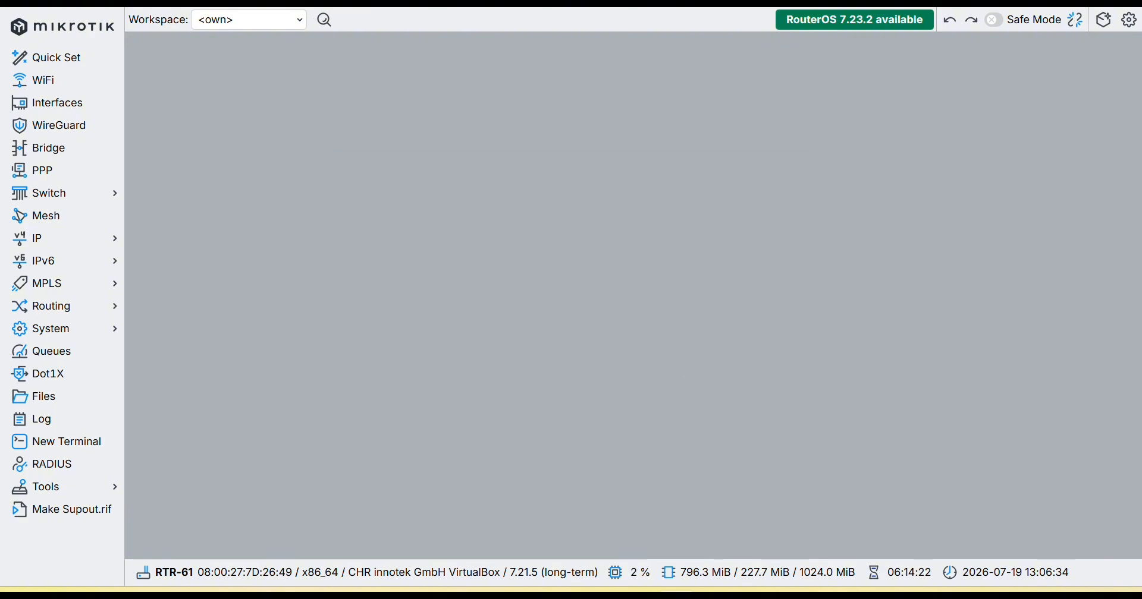
pyautogui.click(558, 596)
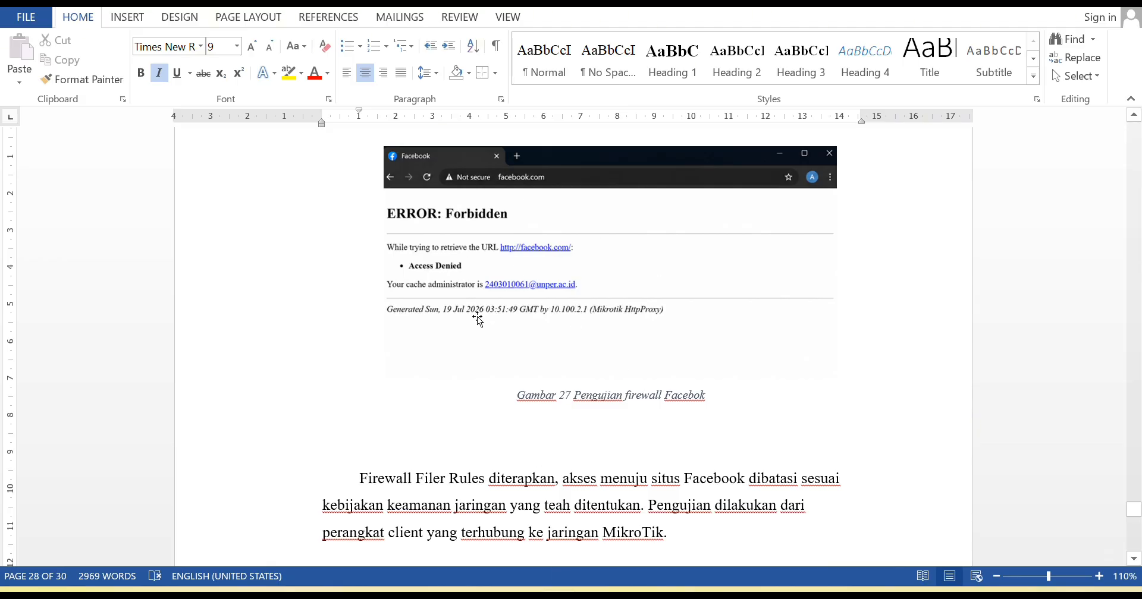